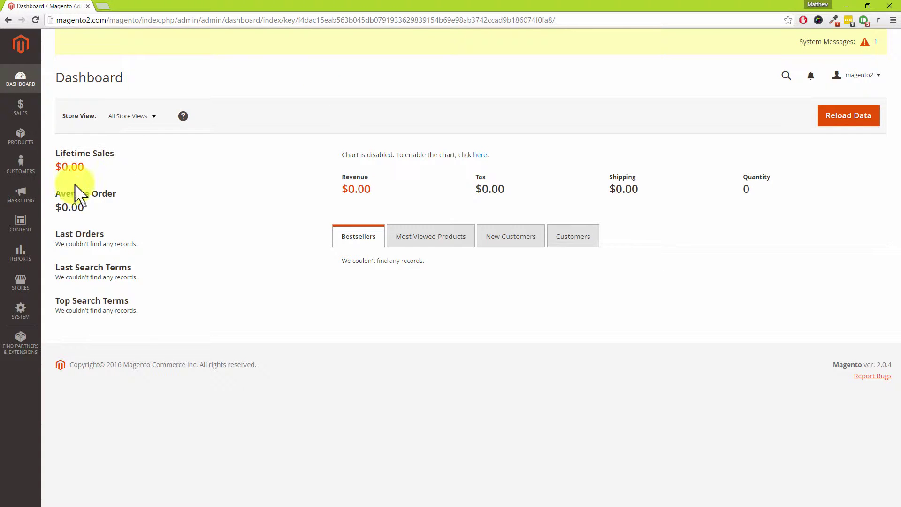
Open Stores > Configuration, glance at the scope list, and scroll down the settings panel
{"action": "left_click", "coordinate": [20, 283]}
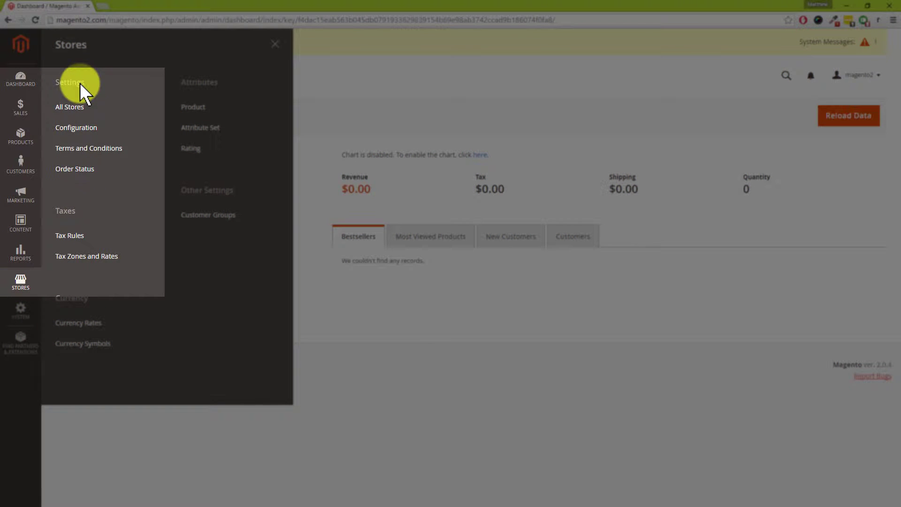
{"action": "left_click", "coordinate": [76, 131]}
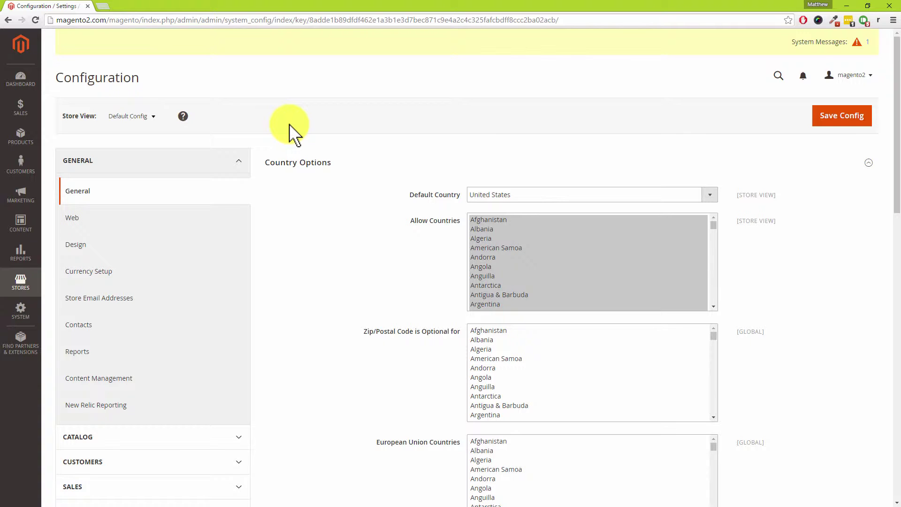
{"action": "left_click", "coordinate": [153, 117]}
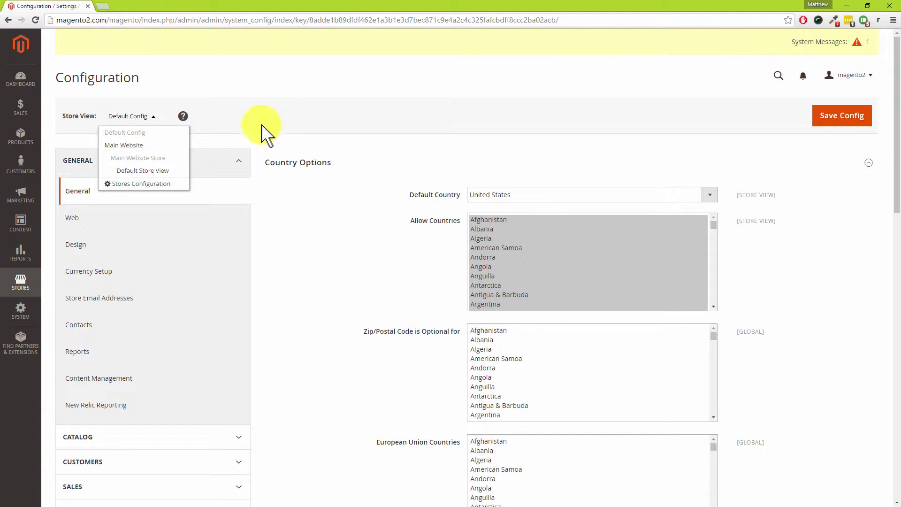
{"action": "left_click", "coordinate": [294, 138]}
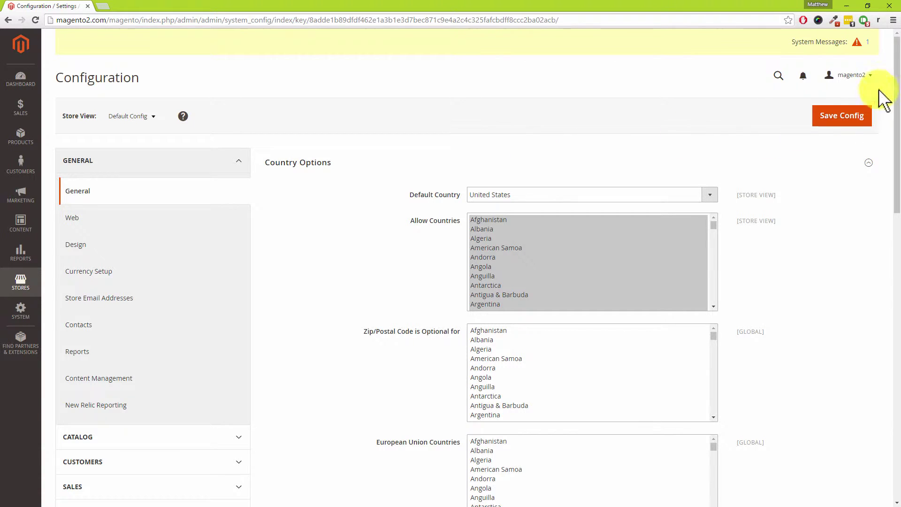
{"action": "left_click_drag", "start_coordinate": [896, 55], "coordinate": [897, 190]}
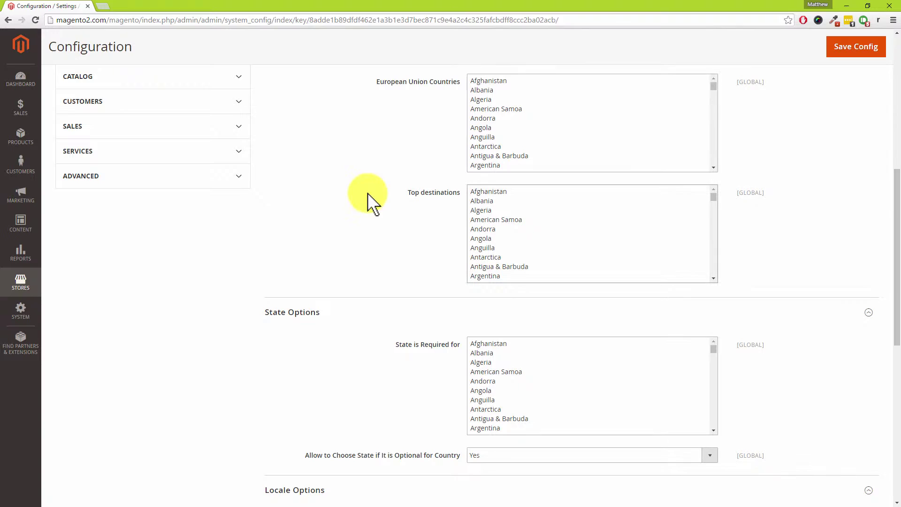
Go to Sales > Payment Methods, collapse Bank Transfer and Zero Subtotal Checkout, and expand only Check / Money Order
{"action": "left_click", "coordinate": [238, 127]}
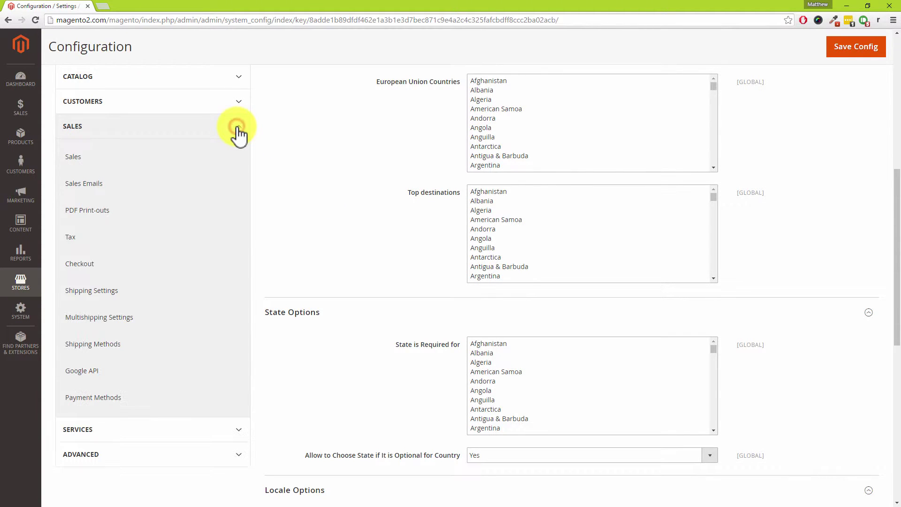
{"action": "left_click", "coordinate": [118, 398]}
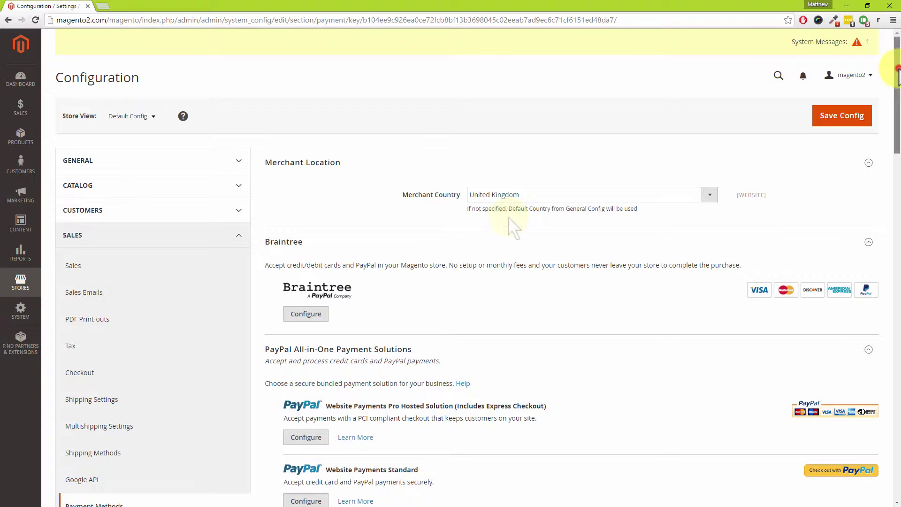
{"action": "left_click_drag", "start_coordinate": [897, 76], "coordinate": [897, 195]}
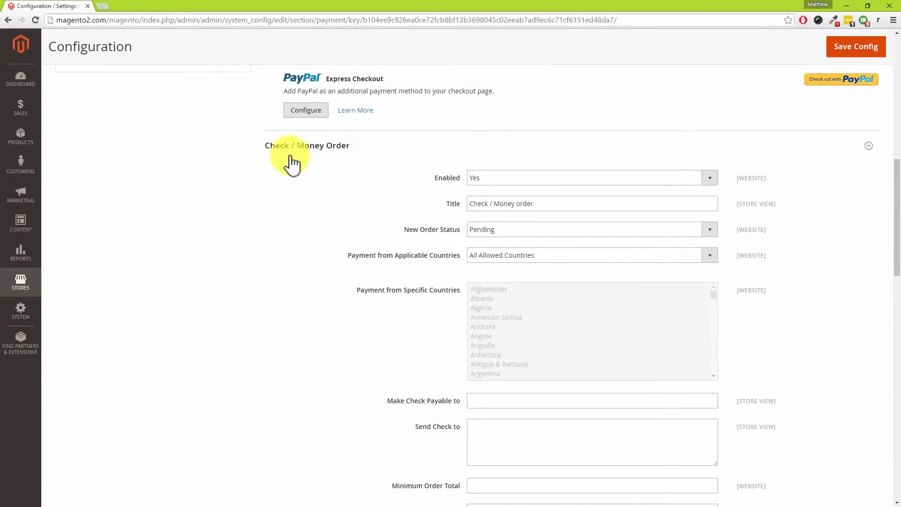
{"action": "left_click", "coordinate": [866, 148]}
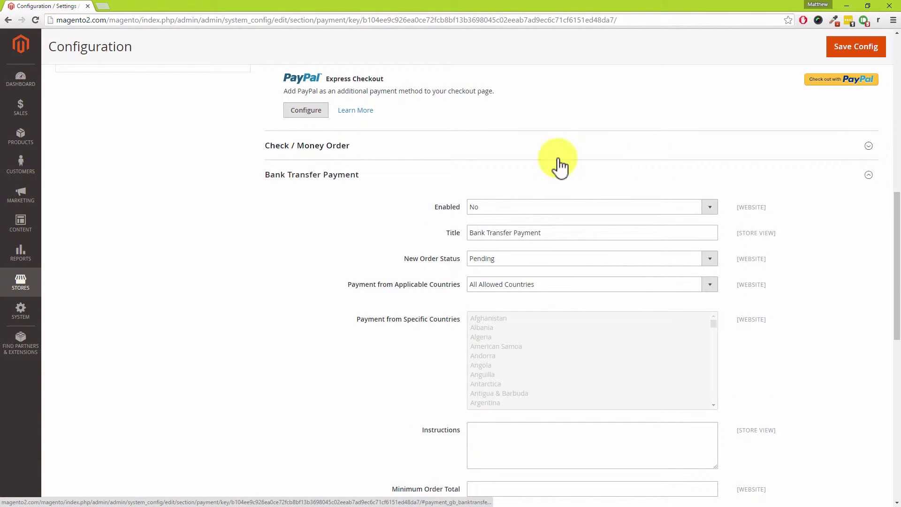
{"action": "left_click", "coordinate": [869, 174]}
{"action": "left_click", "coordinate": [868, 232]}
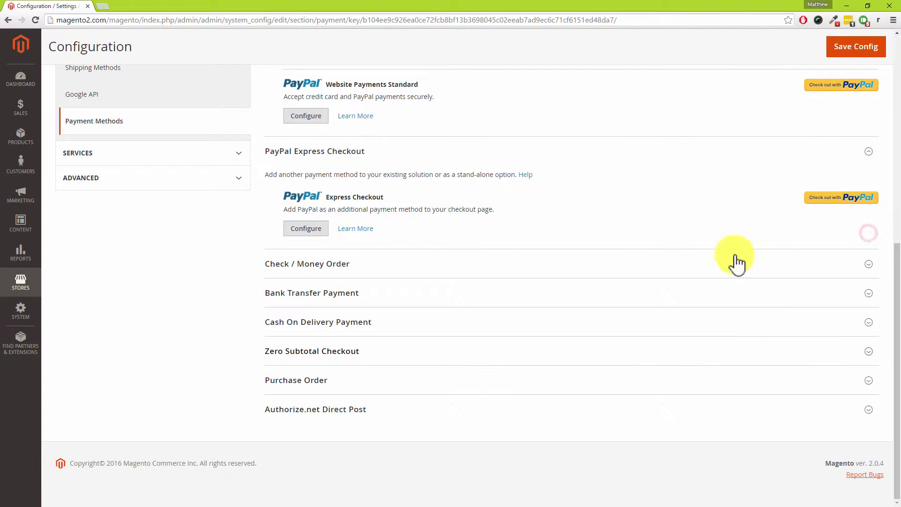
{"action": "left_click", "coordinate": [869, 266]}
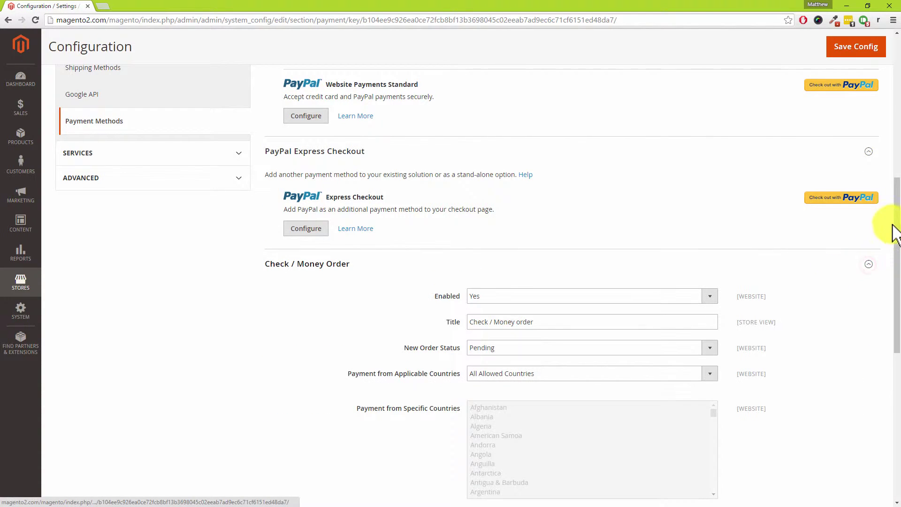
{"action": "left_click_drag", "start_coordinate": [896, 214], "coordinate": [896, 273]}
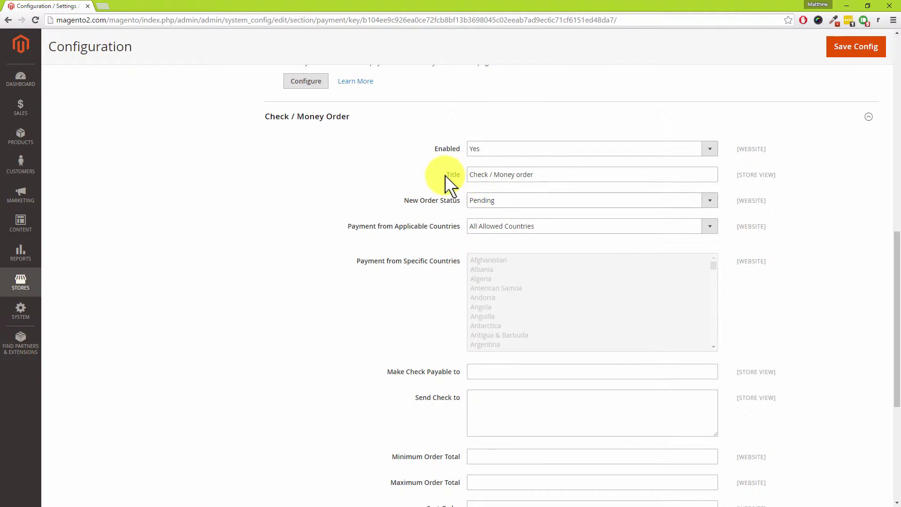
Keep Check / Money Order enabled and change its title to 'Cheque / Money order'
{"action": "left_click", "coordinate": [512, 151]}
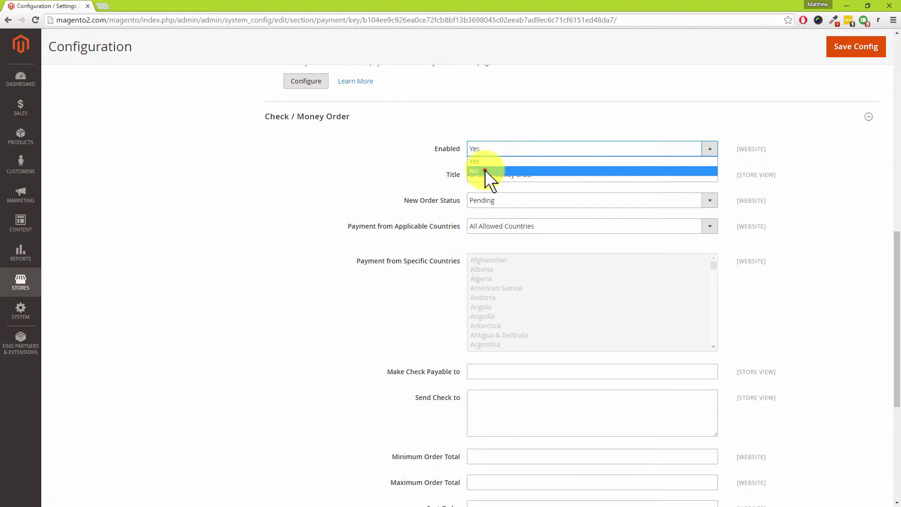
{"action": "left_click", "coordinate": [485, 170]}
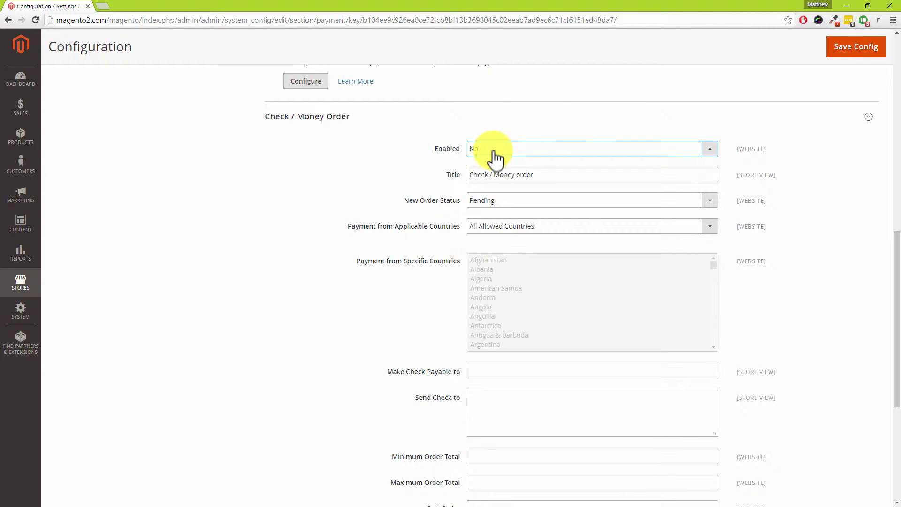
{"action": "left_click", "coordinate": [494, 153]}
{"action": "left_click", "coordinate": [489, 161]}
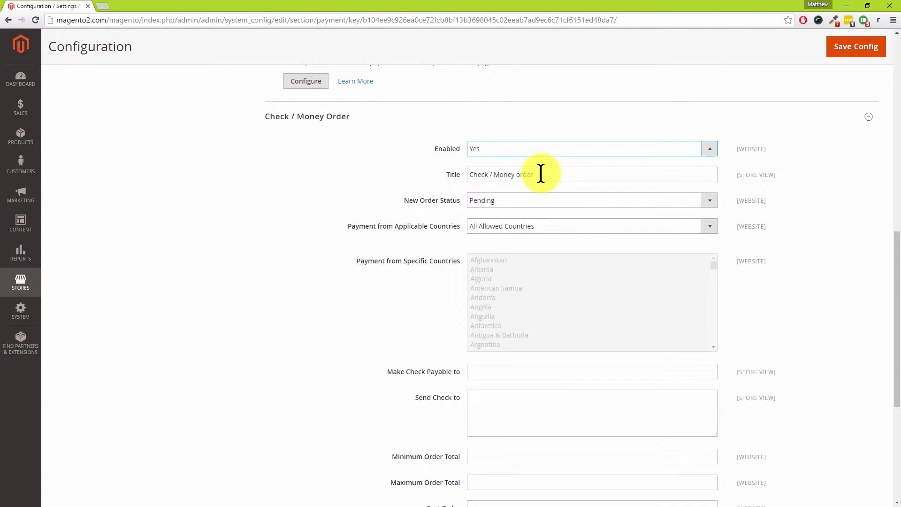
{"action": "left_click", "coordinate": [486, 174]}
{"action": "key", "text": "BackSpace"}
{"action": "key", "text": "BackSpace"}
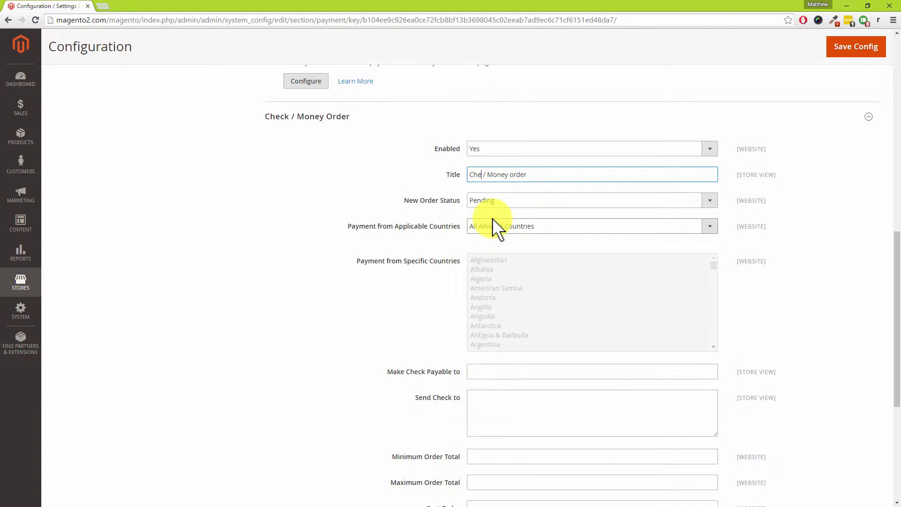
{"action": "type", "text": "que"}
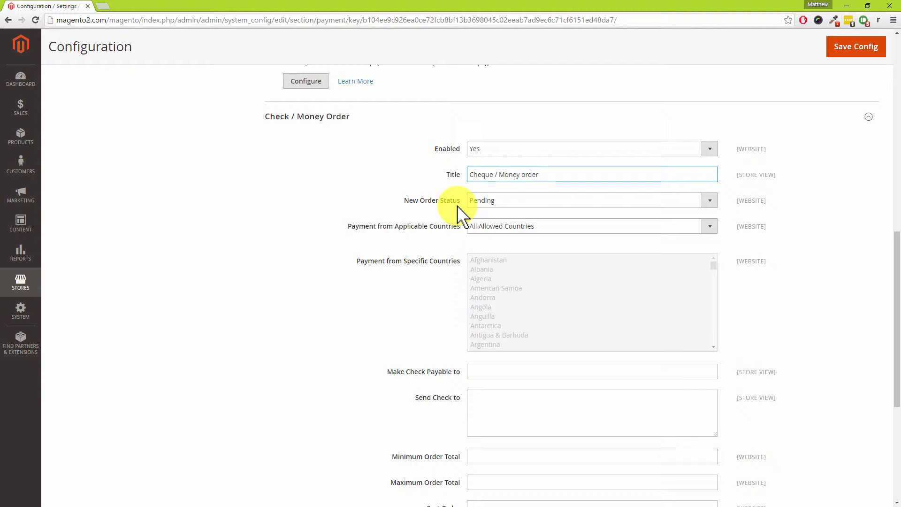
Keep the New Order Status for Check / Money Order at Pending
{"action": "left_click", "coordinate": [491, 209]}
{"action": "left_click", "coordinate": [490, 209]}
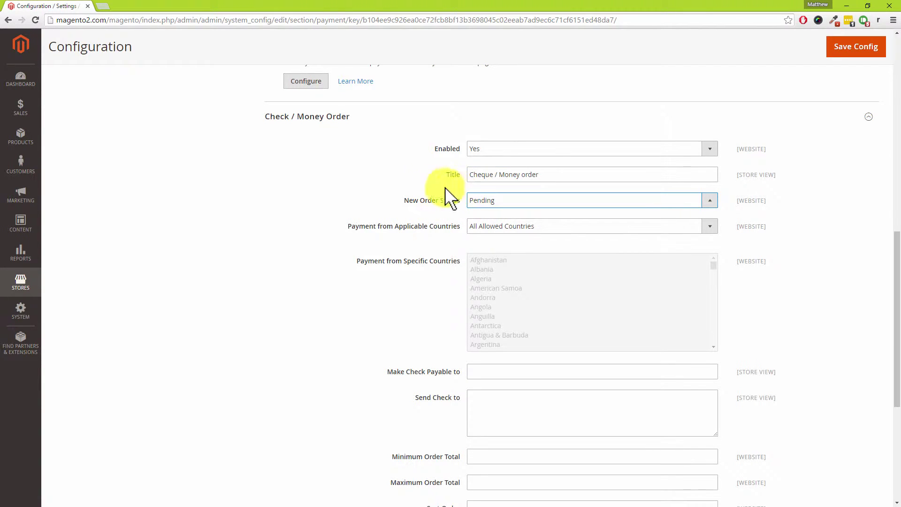
{"action": "left_click", "coordinate": [477, 199]}
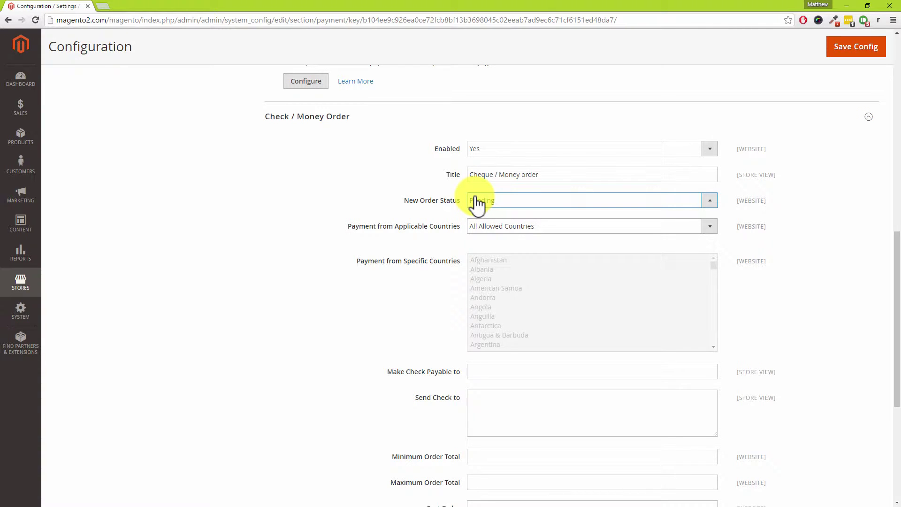
{"action": "left_click", "coordinate": [481, 207]}
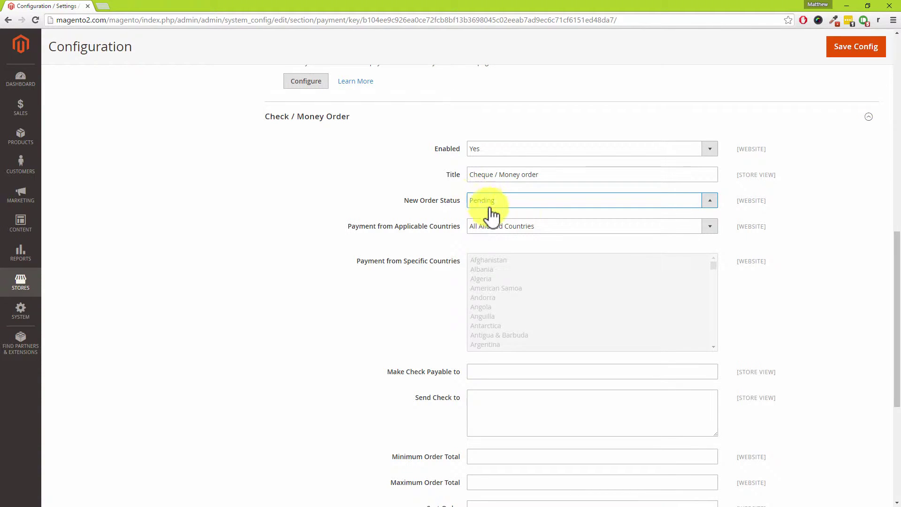
Set Applicable Countries to Specific Countries and select only United Kingdom
{"action": "left_click", "coordinate": [591, 229]}
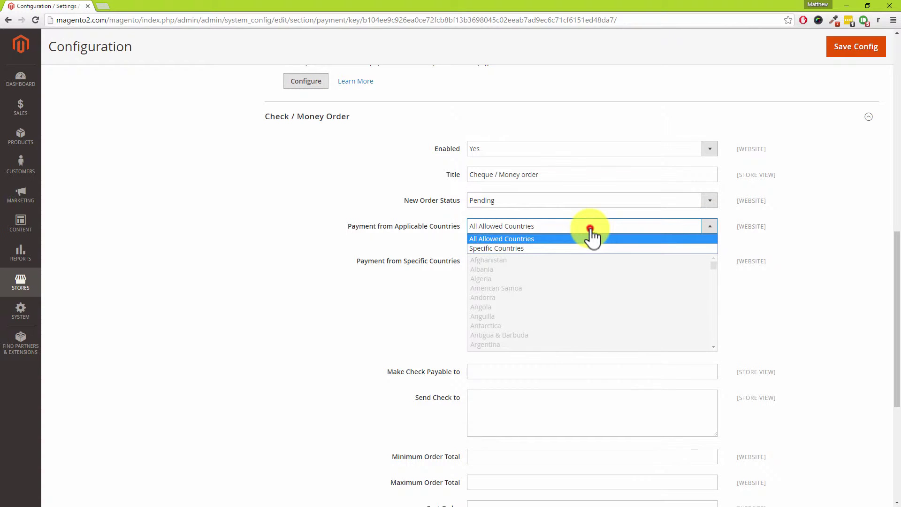
{"action": "left_click", "coordinate": [515, 247]}
{"action": "left_click_drag", "start_coordinate": [712, 263], "coordinate": [707, 339]}
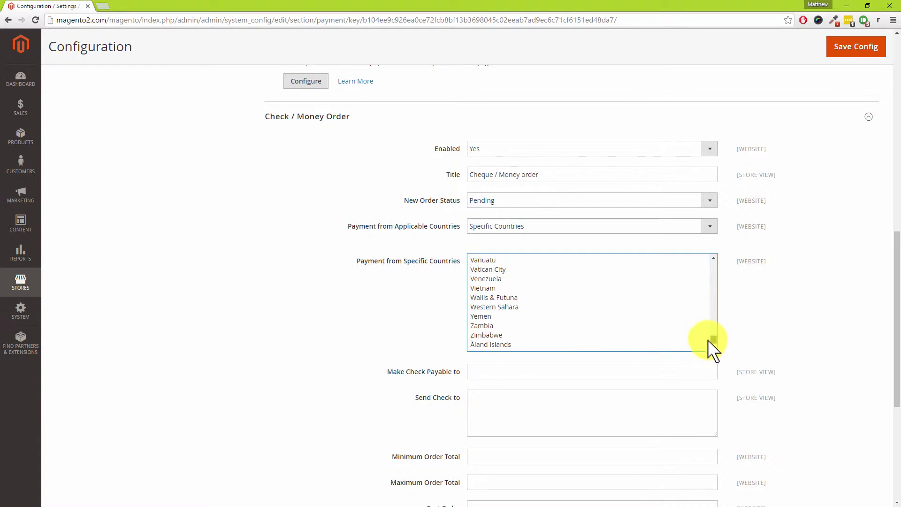
{"action": "left_click", "coordinate": [713, 258]}
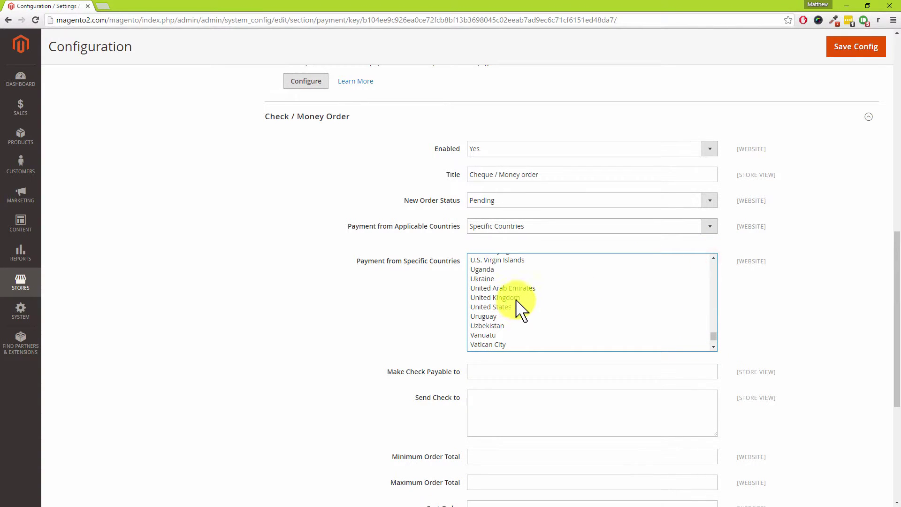
{"action": "left_click", "coordinate": [515, 298]}
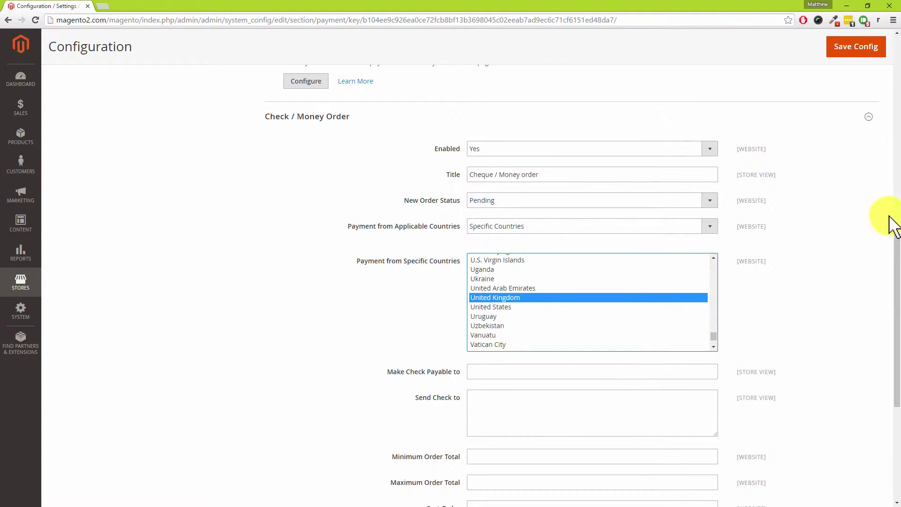
Make Check / Money Order payments payable to UnderstandingE
{"action": "left_click_drag", "start_coordinate": [896, 241], "coordinate": [894, 267]}
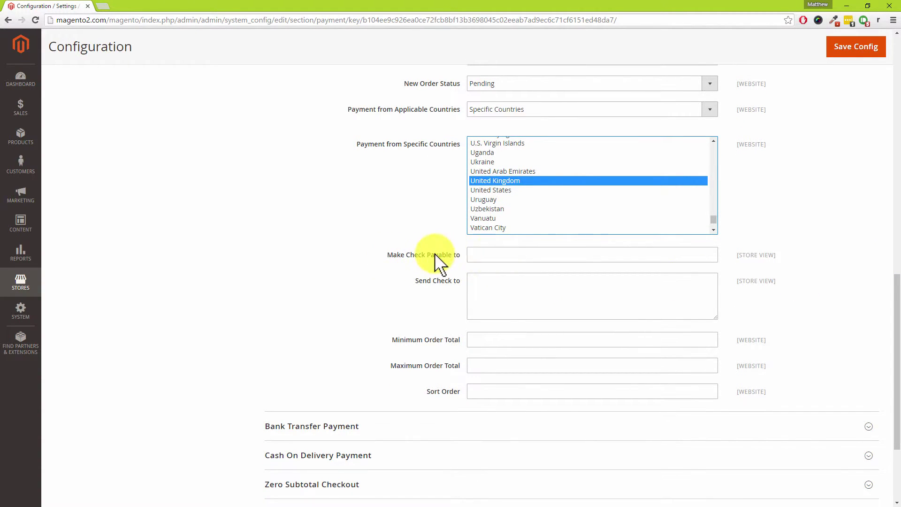
{"action": "left_click", "coordinate": [490, 255]}
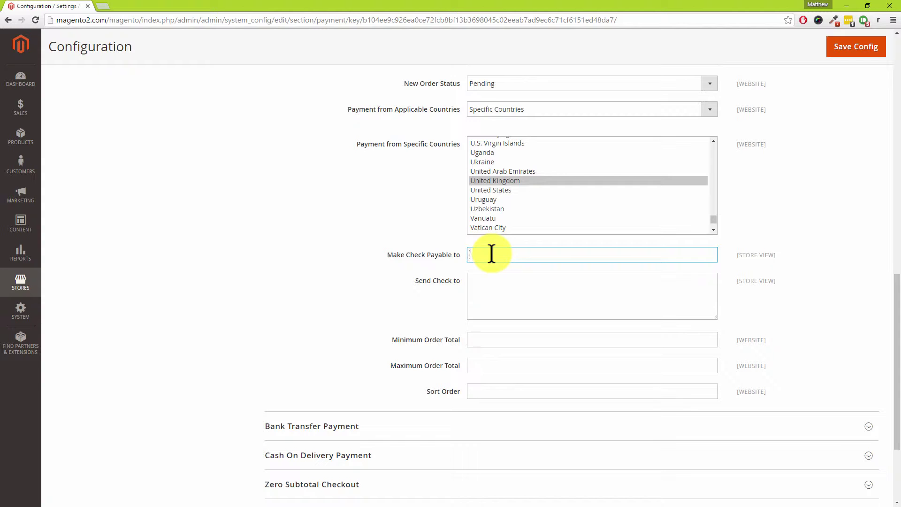
{"action": "type", "text": "Underwa"}
{"action": "type", "text": "ndingE"}
Enter the four-line mailing address (street, city, town, postcode) in Send Check to
{"action": "left_click", "coordinate": [519, 289]}
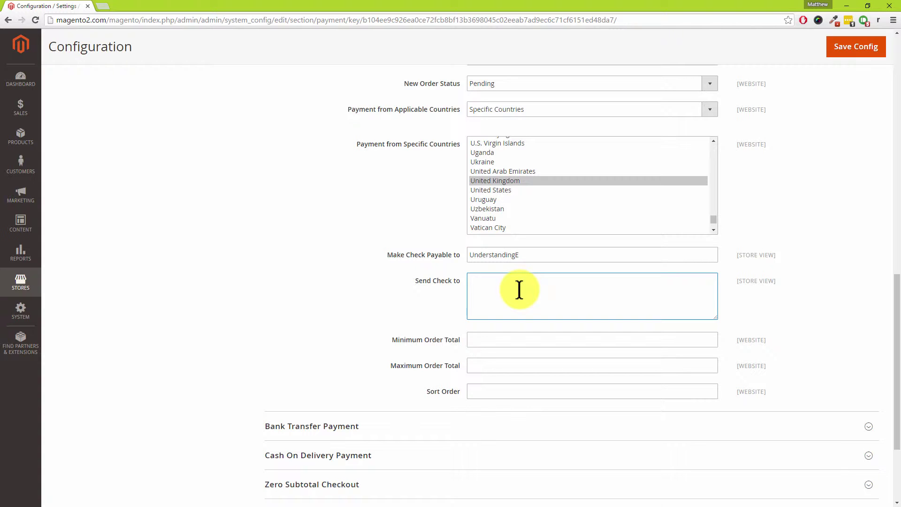
{"action": "type", "text": "Some Street"}
{"action": "key", "text": "Return"}
{"action": "type", "text": "Some city"}
{"action": "key", "text": "Return"}
{"action": "type", "text": "Bristol"}
{"action": "key", "text": "Return"}
{"action": "type", "text": "BS4 3AA"}
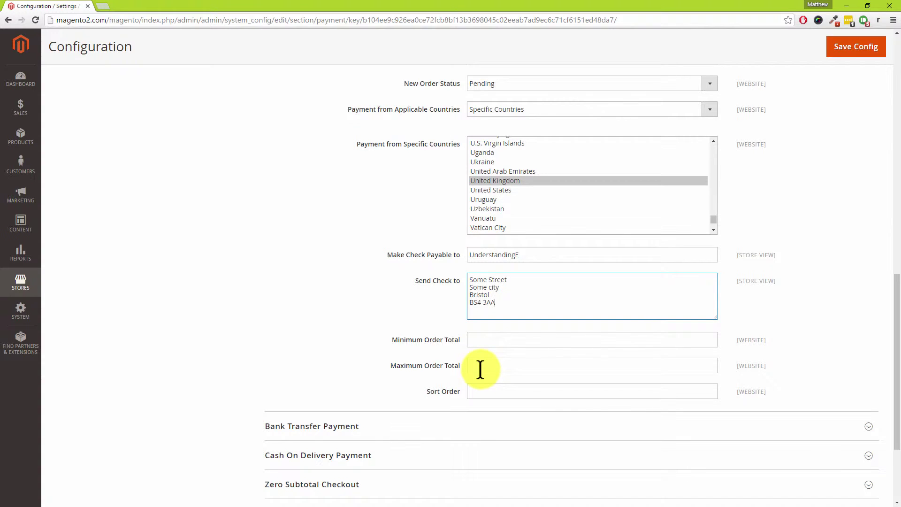
{"action": "left_click", "coordinate": [480, 369]}
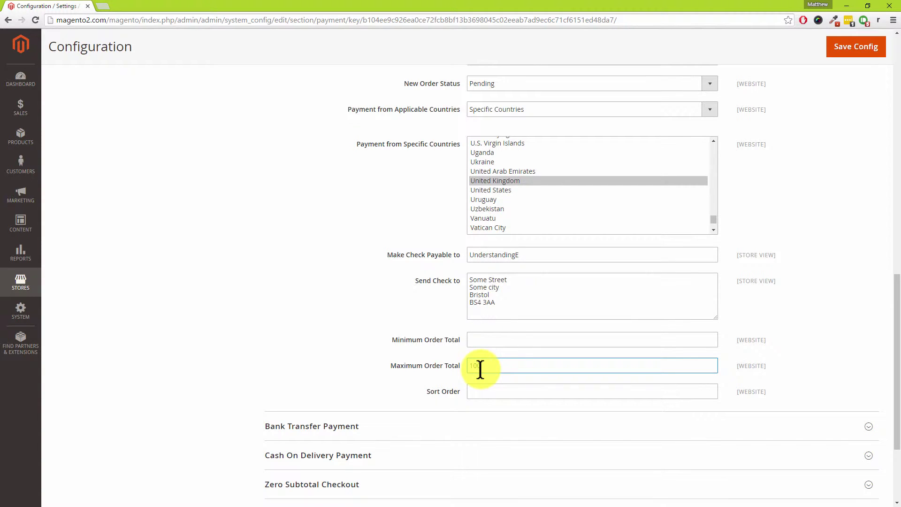
{"action": "left_click_drag", "start_coordinate": [480, 366], "coordinate": [440, 361]}
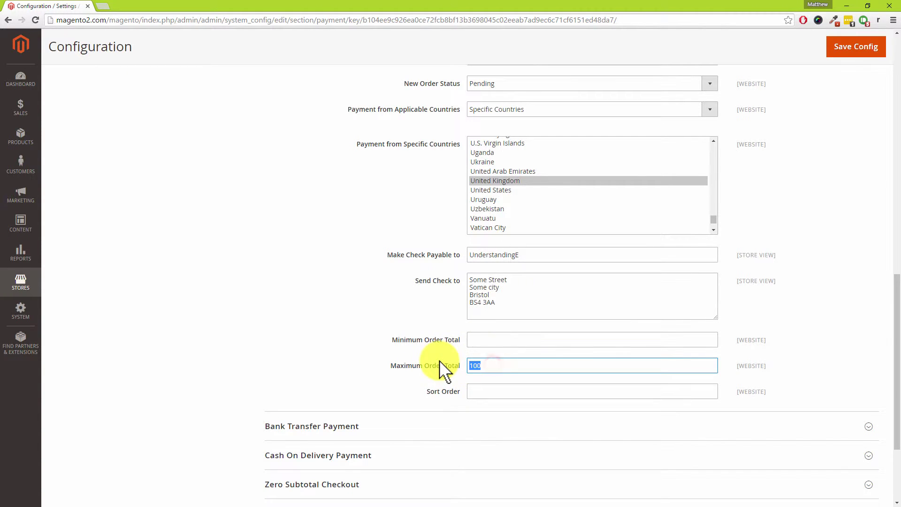
{"action": "key", "text": "BackSpace"}
{"action": "left_click", "coordinate": [479, 339]}
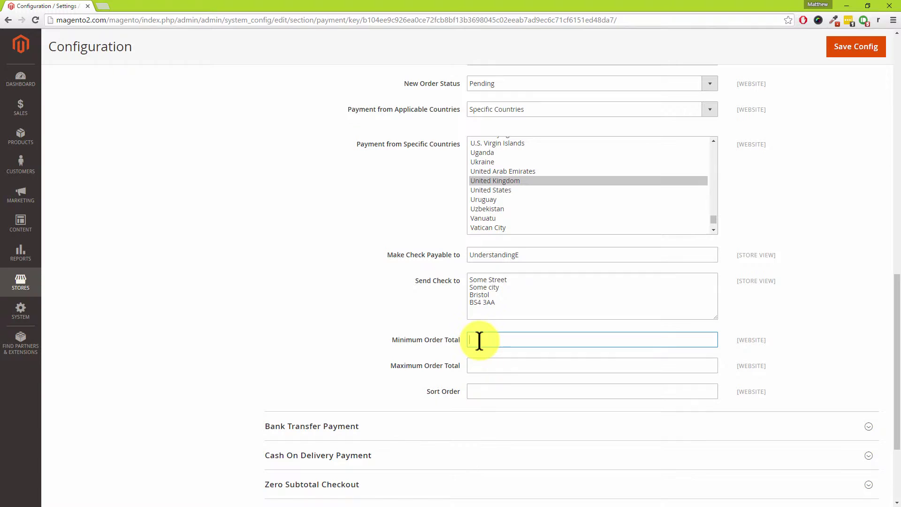
{"action": "type", "text": "50"}
{"action": "key", "text": "BackSpace"}
{"action": "key", "text": "BackSpace"}
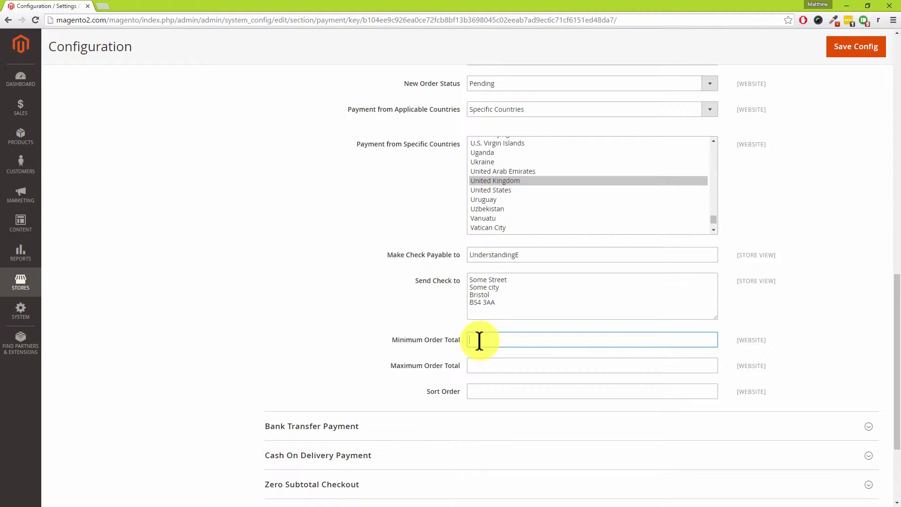
{"action": "left_click", "coordinate": [480, 393]}
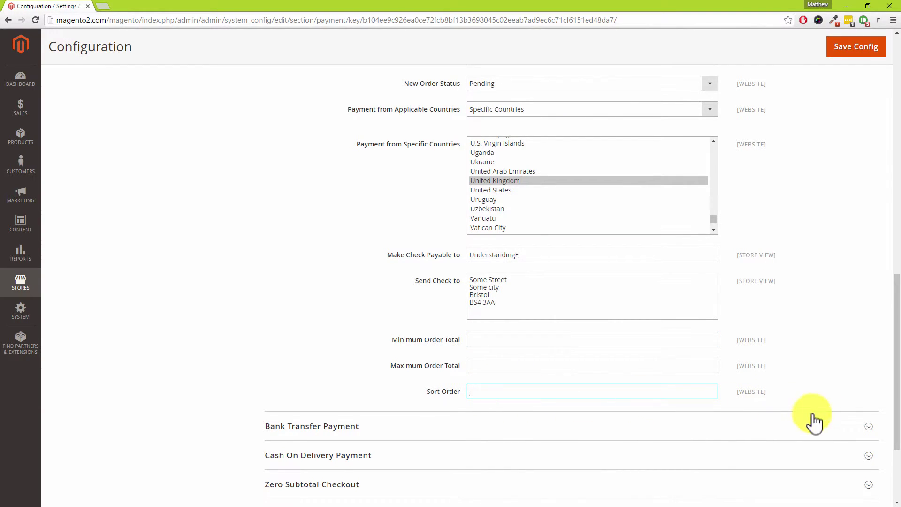
Expand Bank Transfer Payment and set the Check / Money Order Sort Order to 30
{"action": "left_click", "coordinate": [868, 428]}
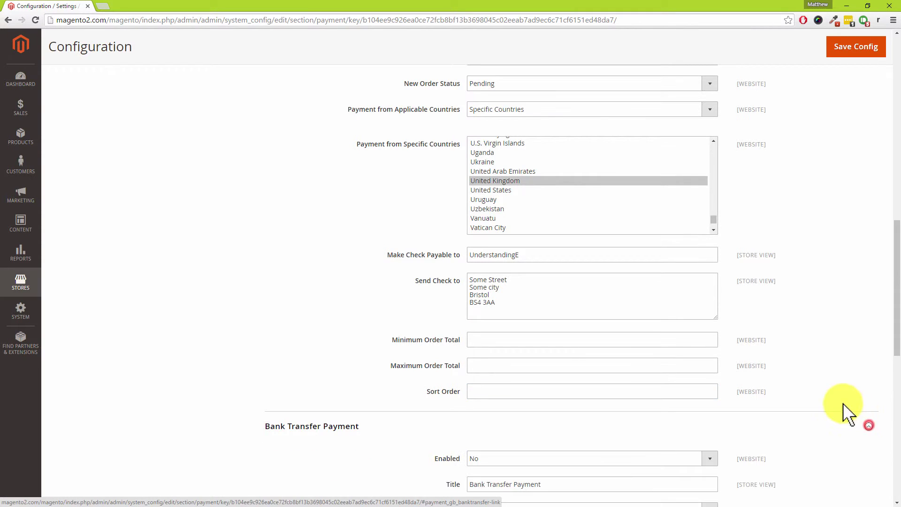
{"action": "scroll", "coordinate": [817, 384], "scroll_direction": "down", "scroll_amount": 5}
{"action": "left_click", "coordinate": [489, 159]}
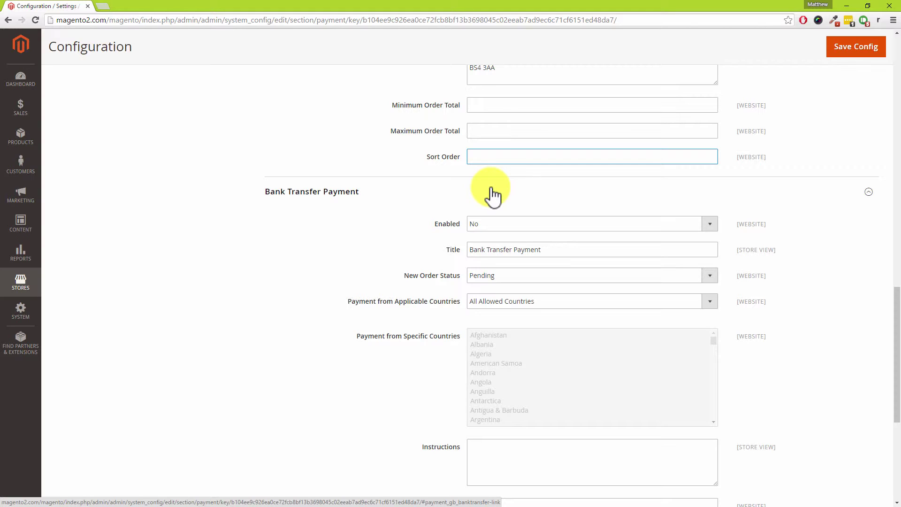
{"action": "type", "text": "30"}
Set Bank Transfer Payment Sort Order to 20, leave Enabled at No, and collapse its section
{"action": "left_click", "coordinate": [513, 224]}
{"action": "left_click", "coordinate": [486, 234]}
{"action": "scroll", "coordinate": [897, 291], "scroll_direction": "down", "scroll_amount": 4}
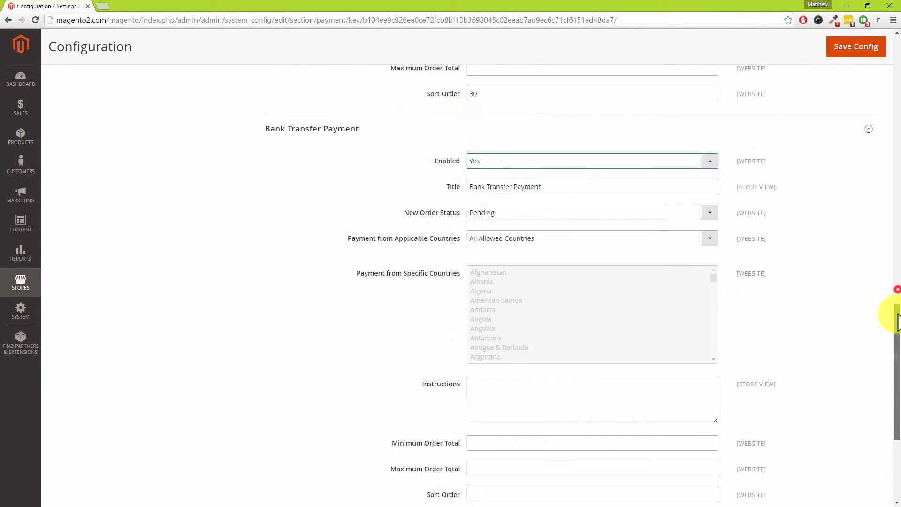
{"action": "left_click", "coordinate": [483, 385]}
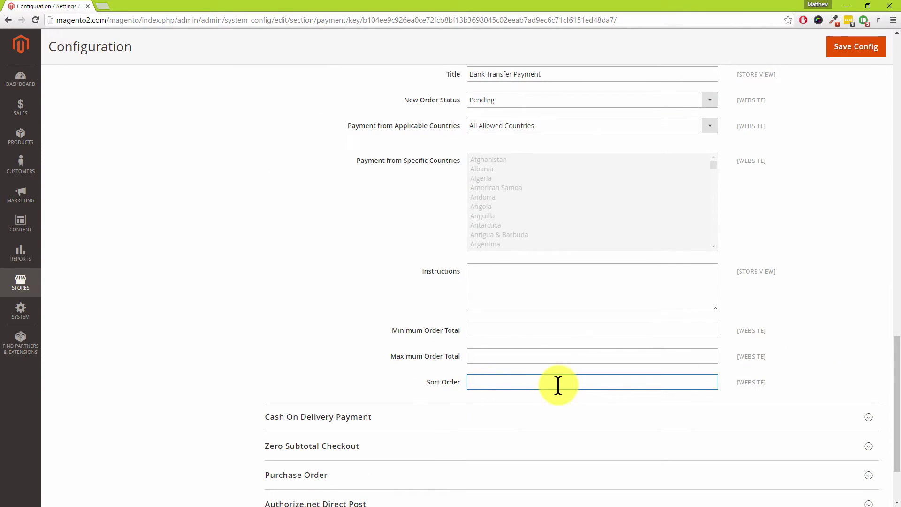
{"action": "type", "text": "20"}
{"action": "left_click_drag", "start_coordinate": [893, 345], "coordinate": [894, 292]}
{"action": "left_click", "coordinate": [500, 235]}
{"action": "left_click", "coordinate": [490, 254]}
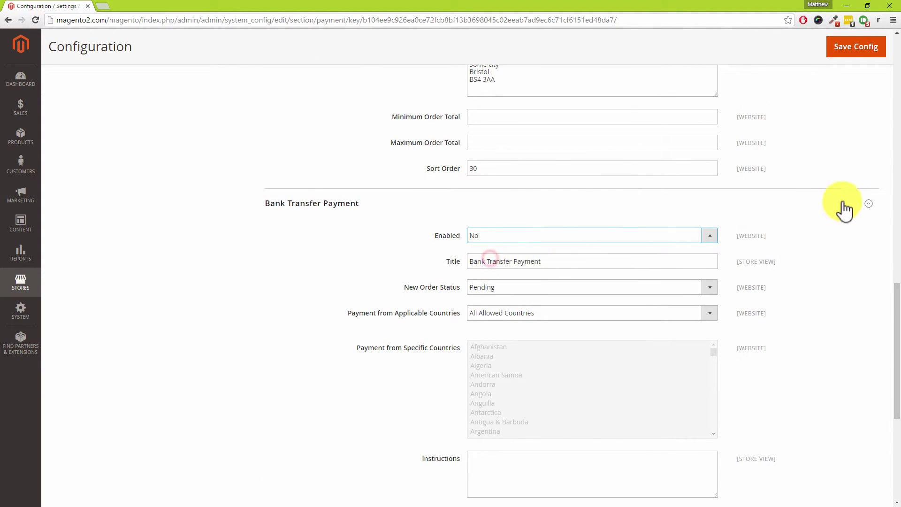
{"action": "left_click", "coordinate": [864, 205]}
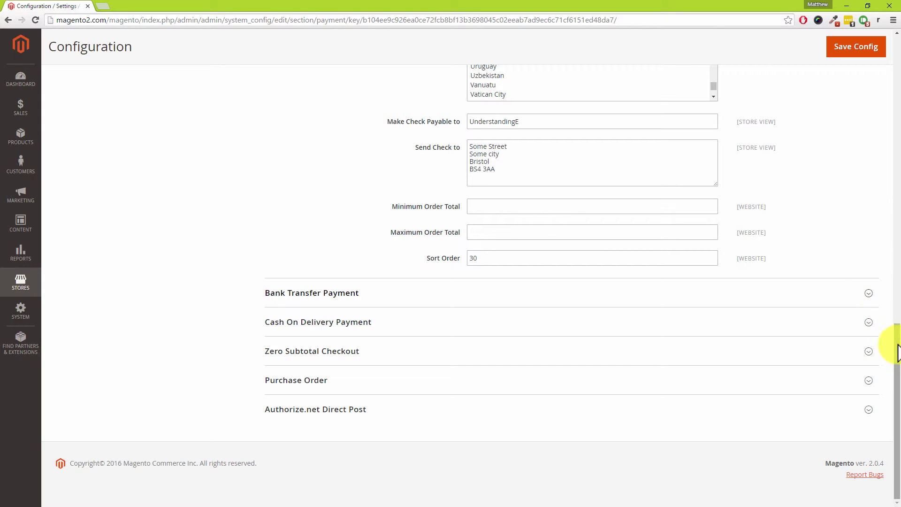
Scroll to the top and save the Payment Methods settings with Save Config
{"action": "left_click_drag", "start_coordinate": [897, 349], "coordinate": [894, 56]}
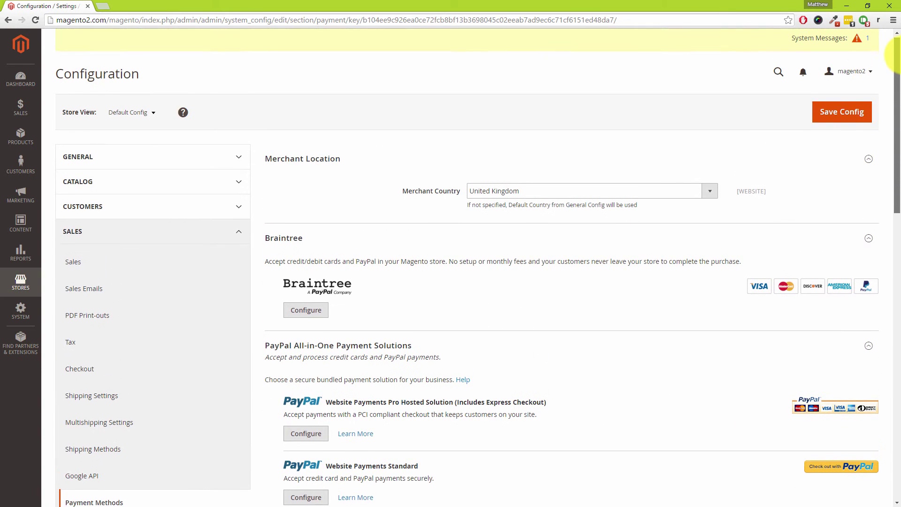
{"action": "left_click", "coordinate": [844, 118]}
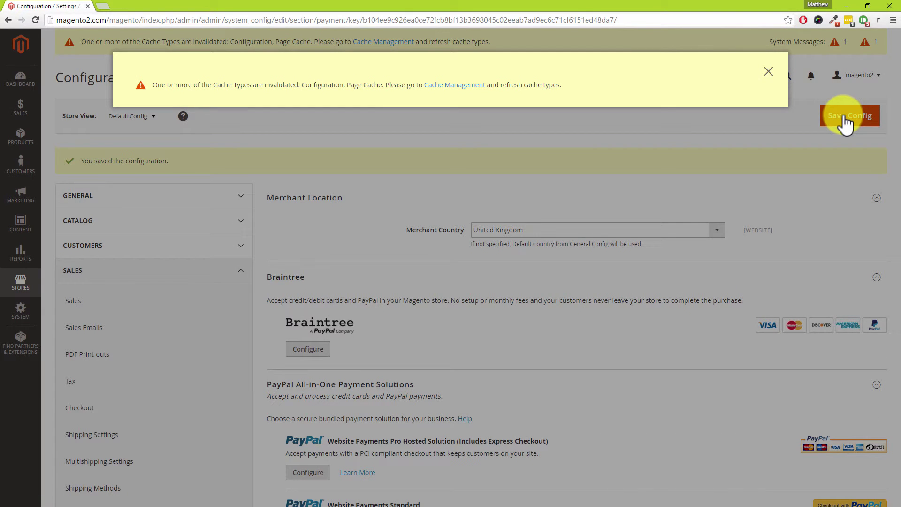
In Cache Management, select all 12 cache types and submit Refresh
{"action": "left_click", "coordinate": [473, 83]}
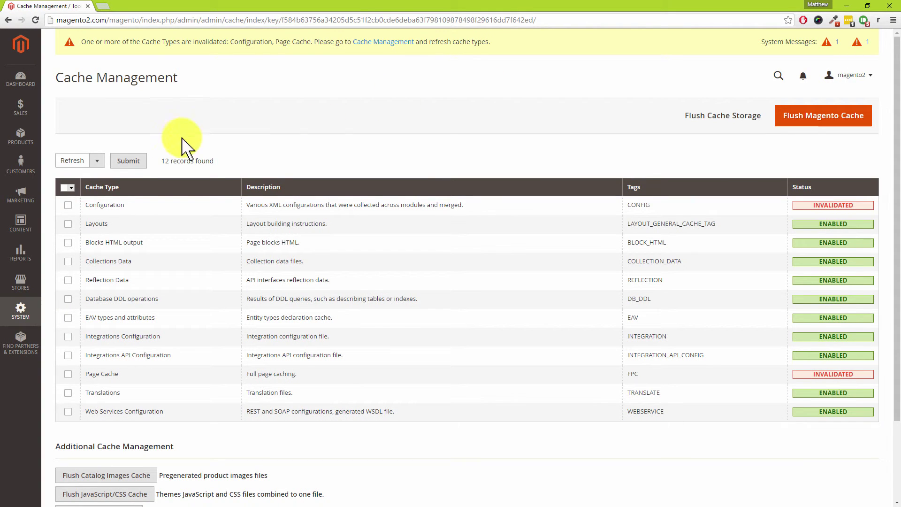
{"action": "left_click", "coordinate": [70, 190]}
{"action": "left_click", "coordinate": [75, 201]}
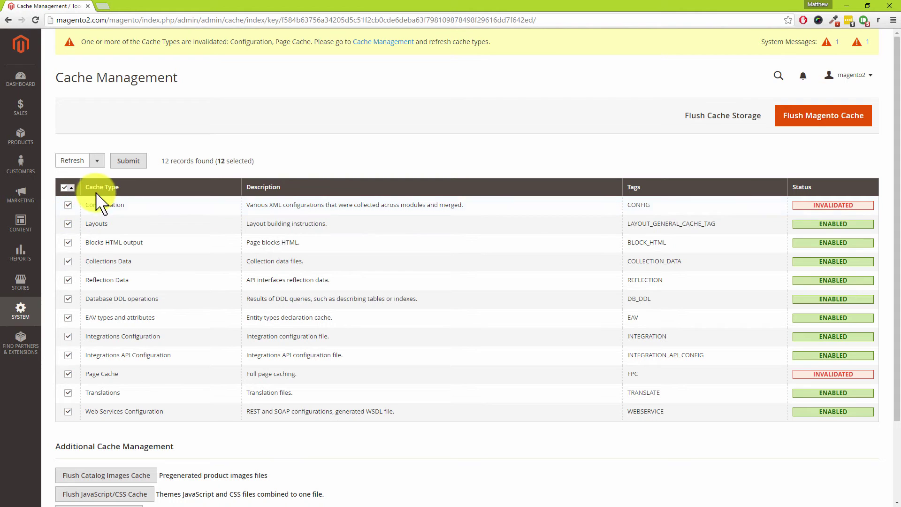
{"action": "left_click", "coordinate": [128, 161]}
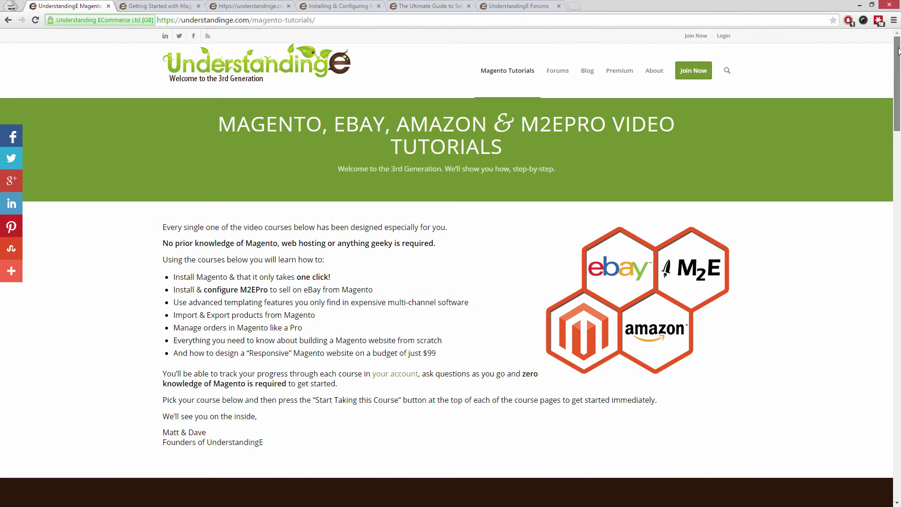
Scroll through the UnderstandingE course page and its lesson list
{"action": "left_click_drag", "start_coordinate": [898, 51], "coordinate": [898, 251]}
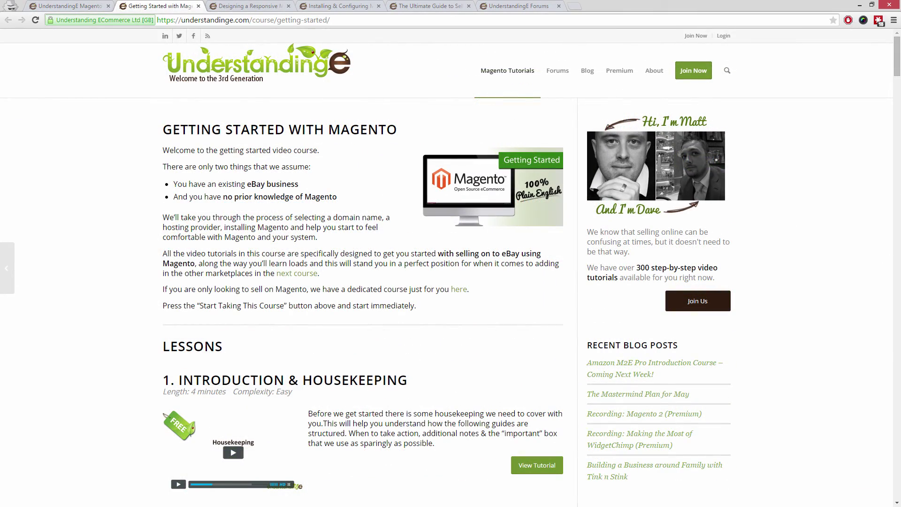
{"action": "left_click_drag", "start_coordinate": [897, 42], "coordinate": [897, 63]}
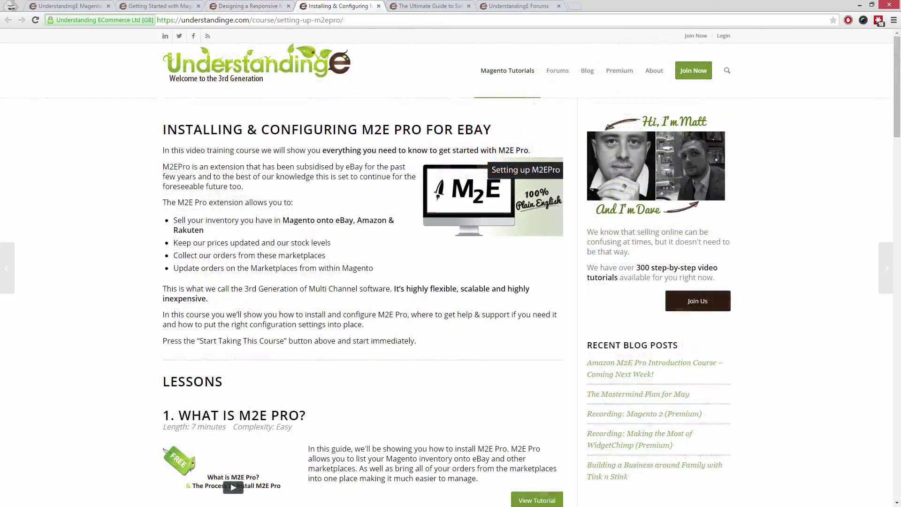